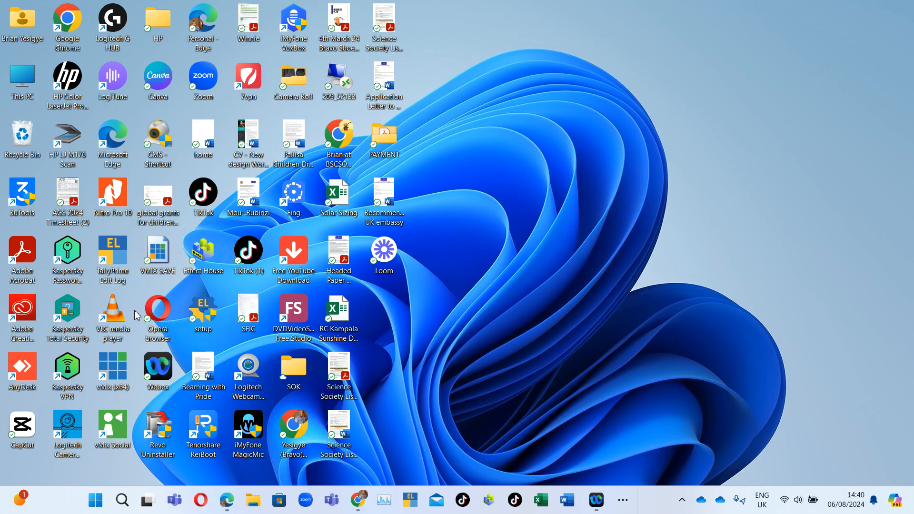
# Add the video file Apac Documentary Film.mp4 from Downloads as a new input.
pyautogui.moveTo(239, 493)
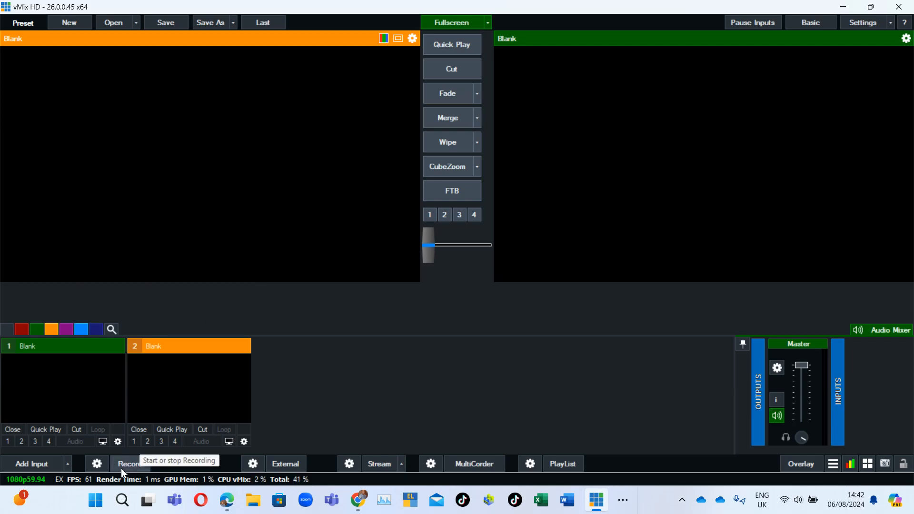
pyautogui.click(25, 469)
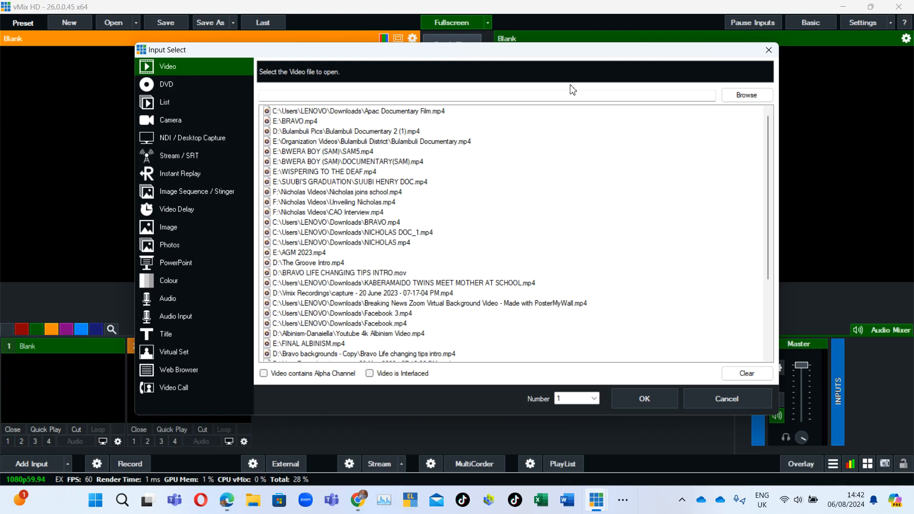
pyautogui.click(745, 95)
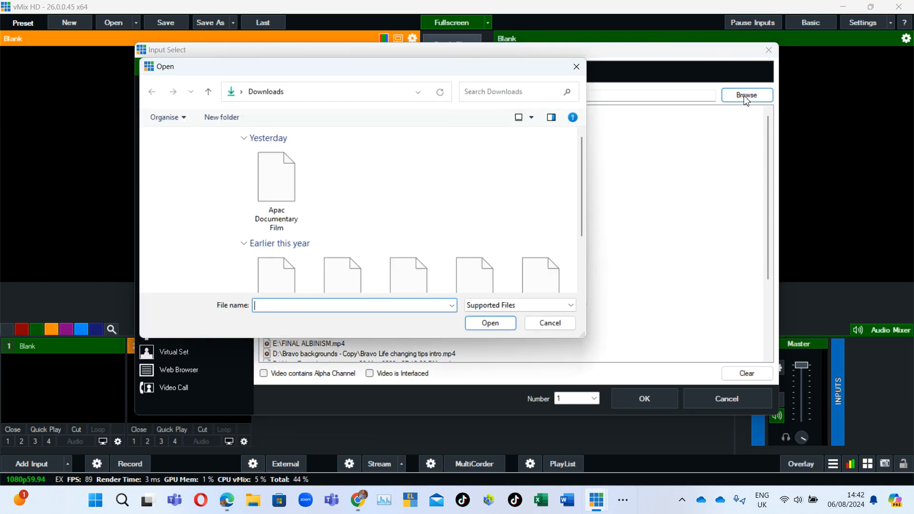
pyautogui.click(291, 166)
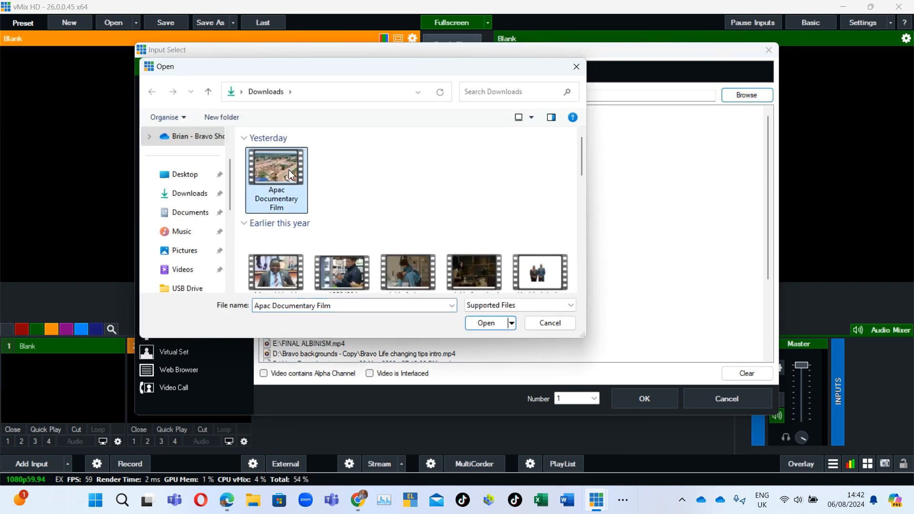
pyautogui.click(495, 327)
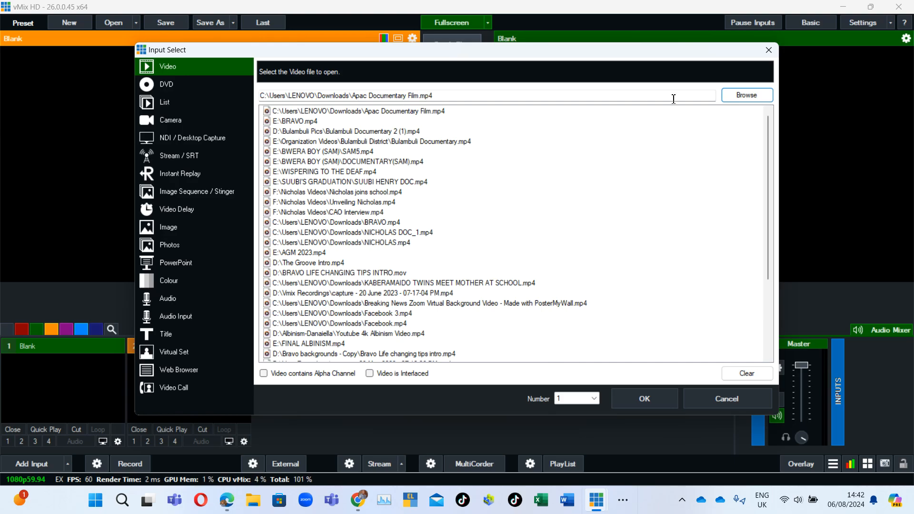
pyautogui.click(659, 404)
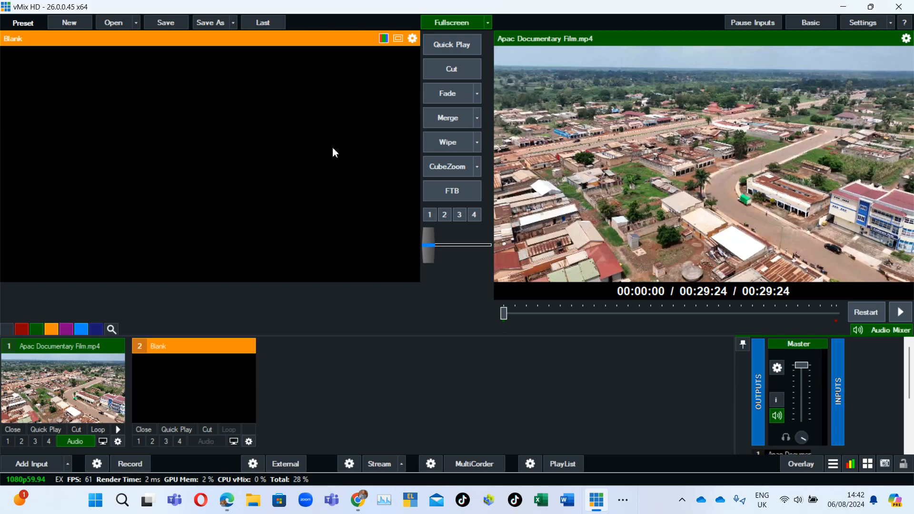
# Bring the documentary into preview and briefly play and pause it there.
pyautogui.click(451, 149)
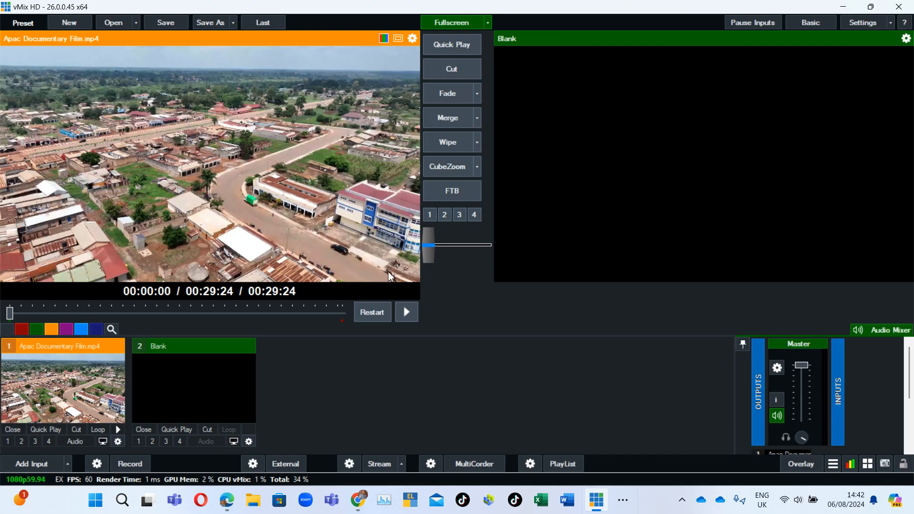
pyautogui.click(406, 312)
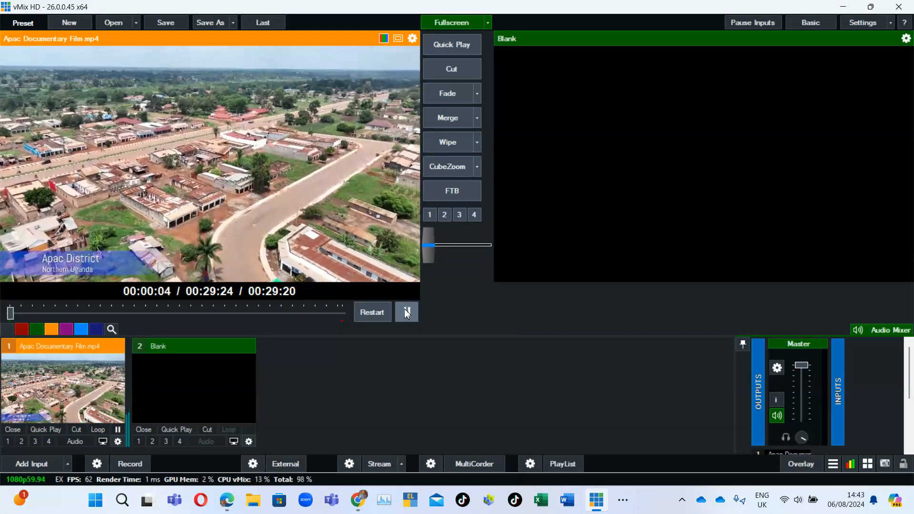
pyautogui.click(405, 310)
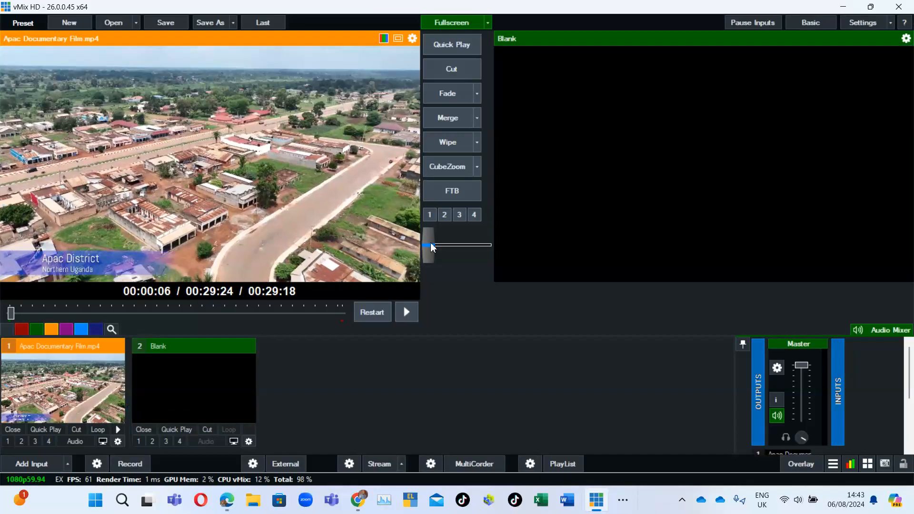
# Wipe the documentary to output, then pause it and rewind it to the beginning.
pyautogui.click(450, 144)
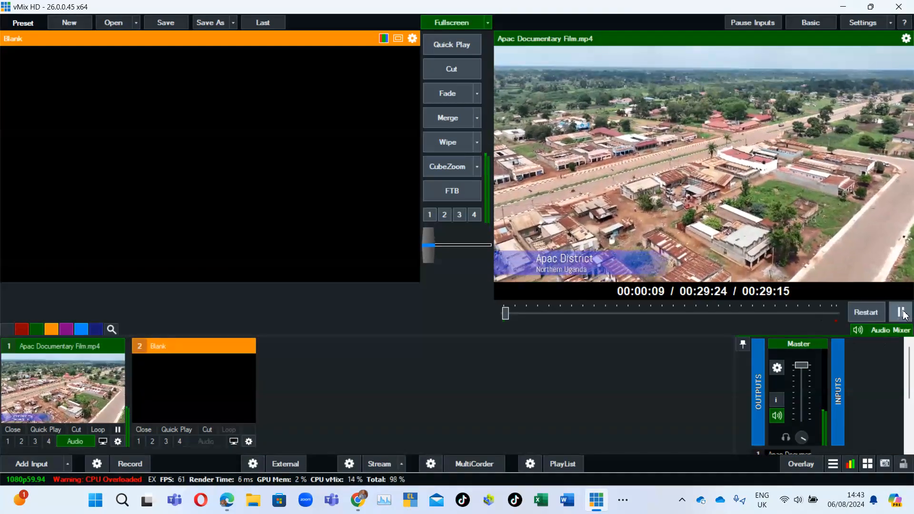
pyautogui.click(903, 315)
pyautogui.click(499, 316)
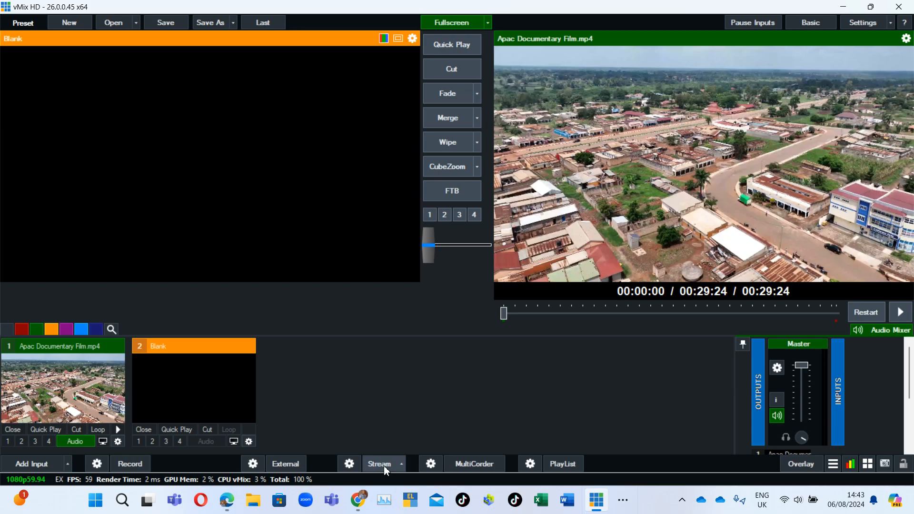
# Open the streaming settings and set the destination to Custom RTMP Server.
pyautogui.click(349, 464)
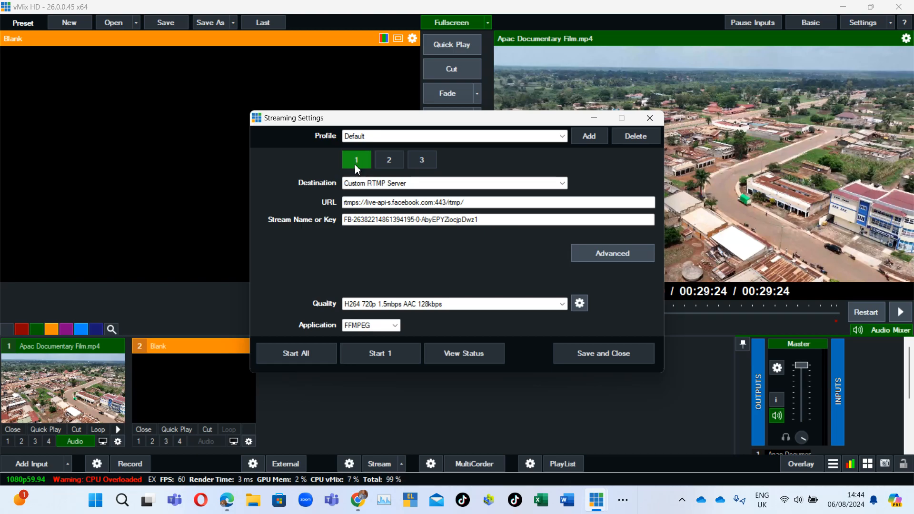
pyautogui.click(439, 184)
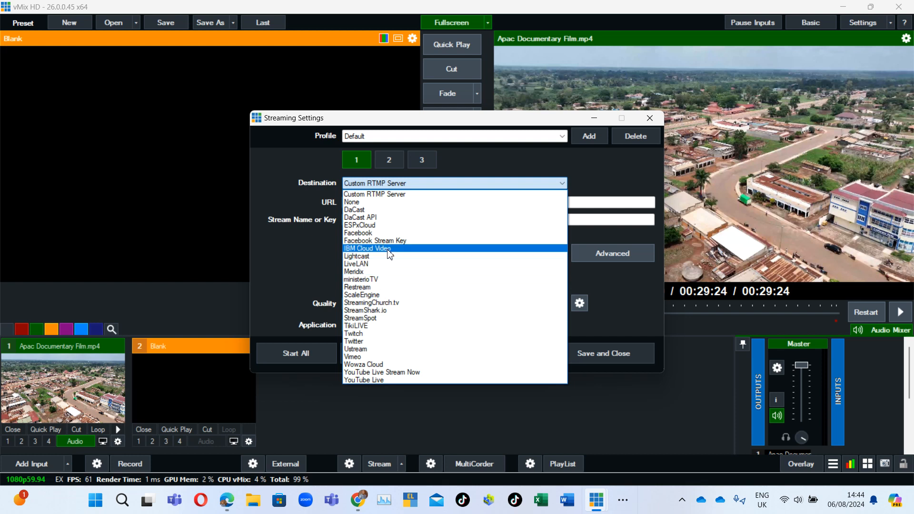
pyautogui.click(413, 195)
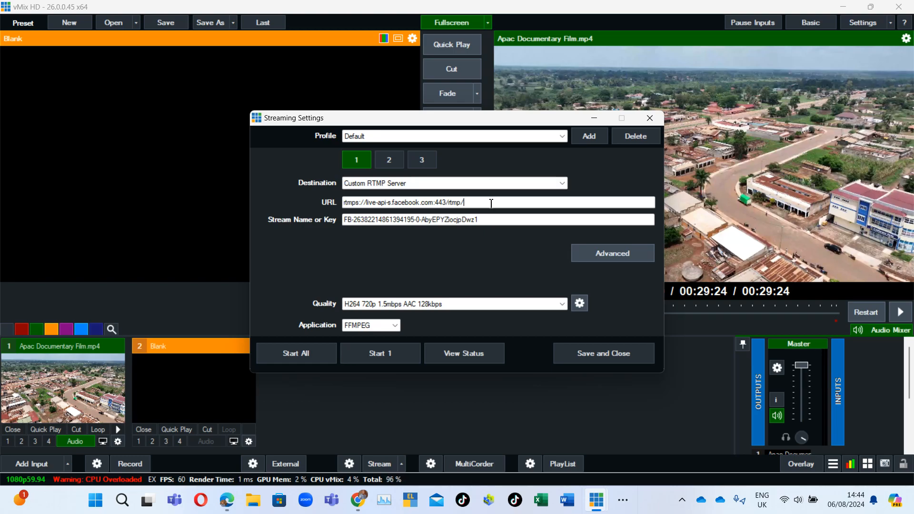
# Clear the existing URL and stream name or key fields in the streaming settings.
pyautogui.moveTo(490, 202); pyautogui.dragTo(340, 202)
pyautogui.press('BackSpace')
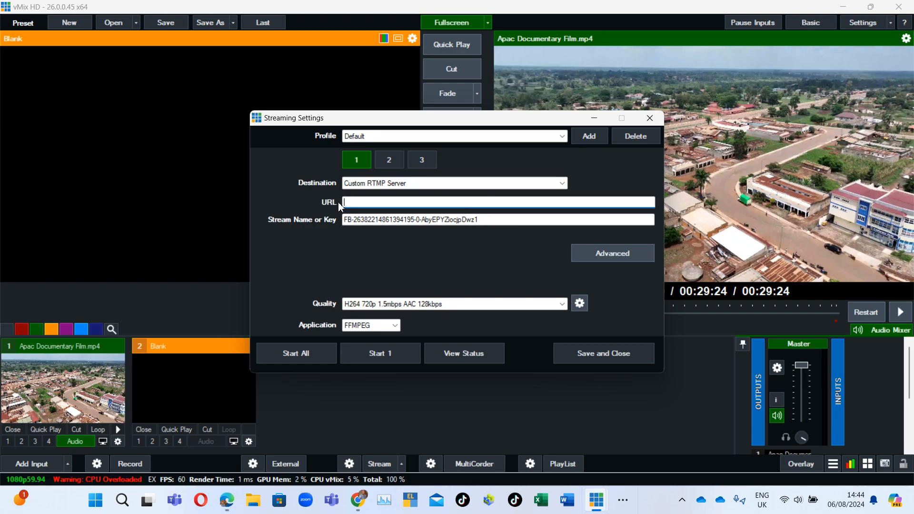
pyautogui.click(505, 221)
pyautogui.moveTo(505, 220); pyautogui.dragTo(228, 241)
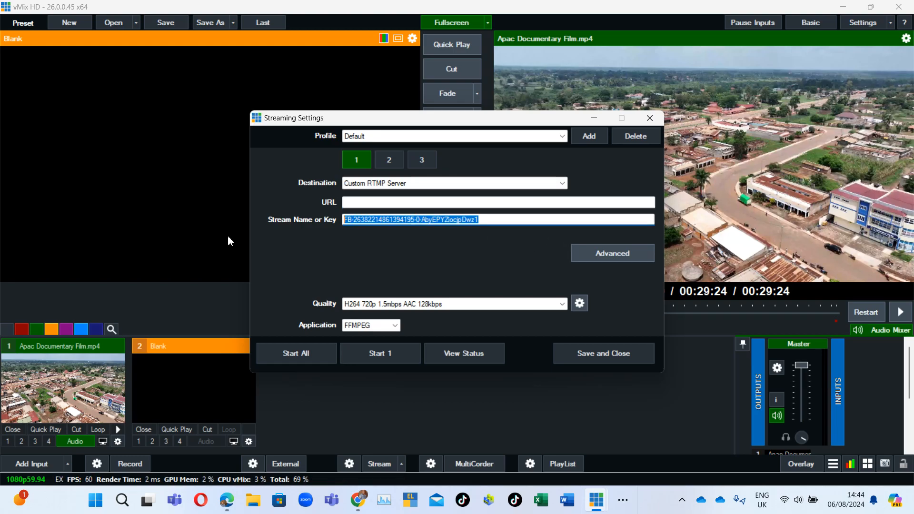
pyautogui.press('BackSpace')
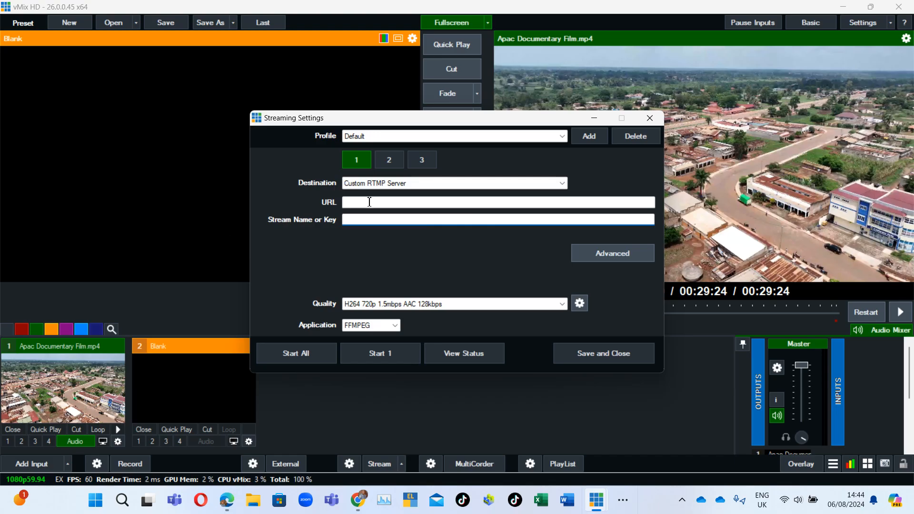
# Switch to the browser's Facebook tab and open the Facebook home page.
pyautogui.click(227, 499)
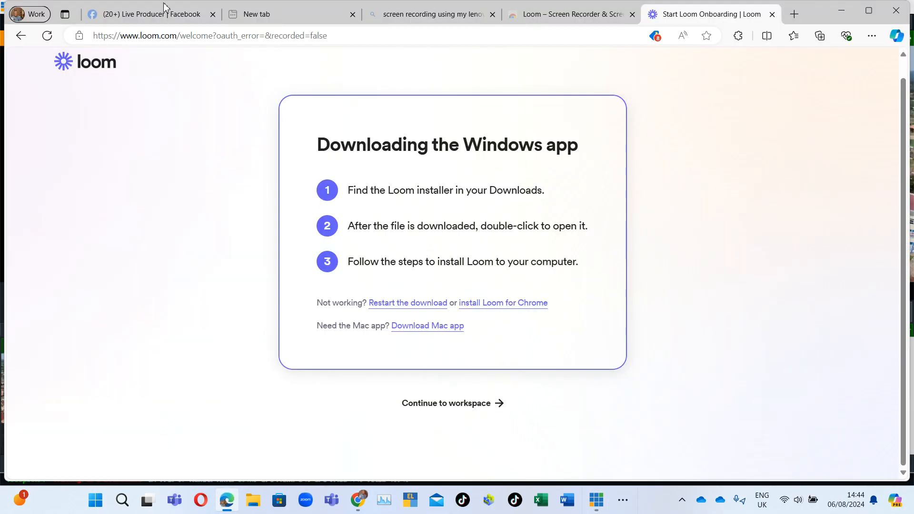
pyautogui.click(162, 12)
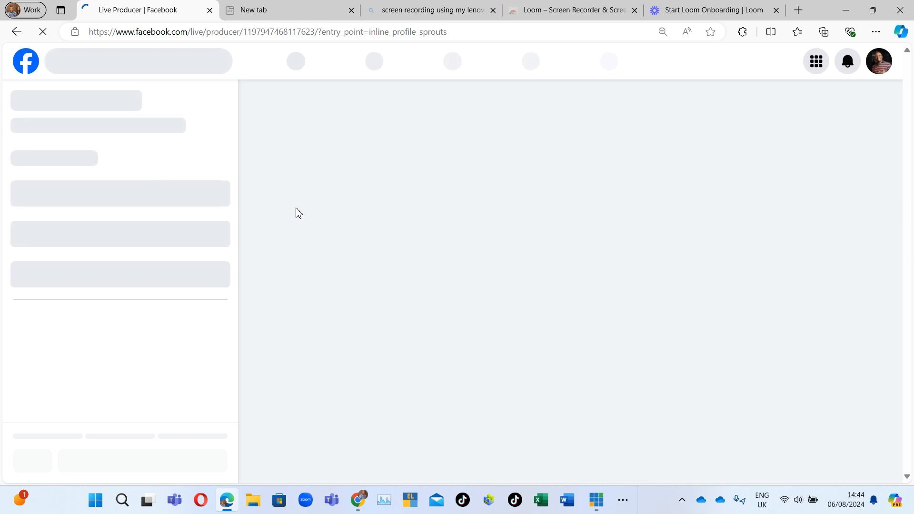
pyautogui.click(25, 61)
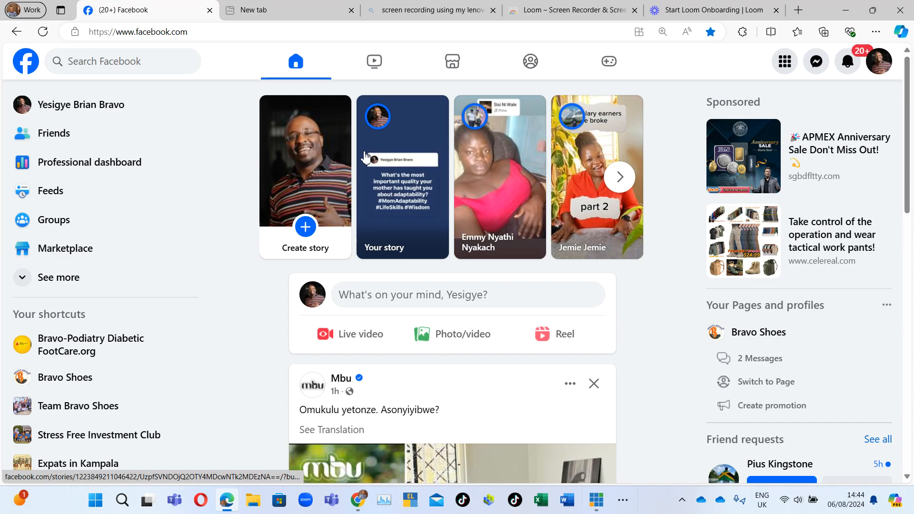
# Start creating a Facebook live video and choose the Go live option.
pyautogui.click(371, 334)
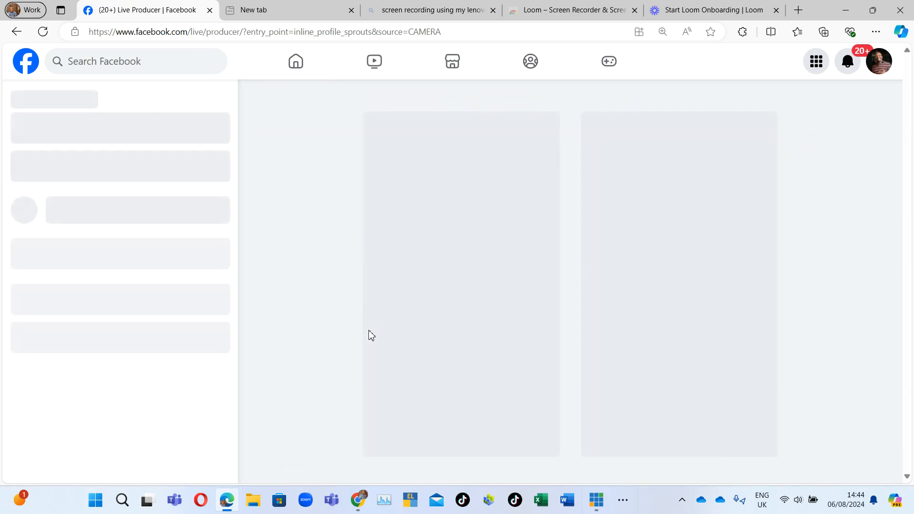
pyautogui.scroll(-2, 486, 301)
pyautogui.scroll(1, 532, 267)
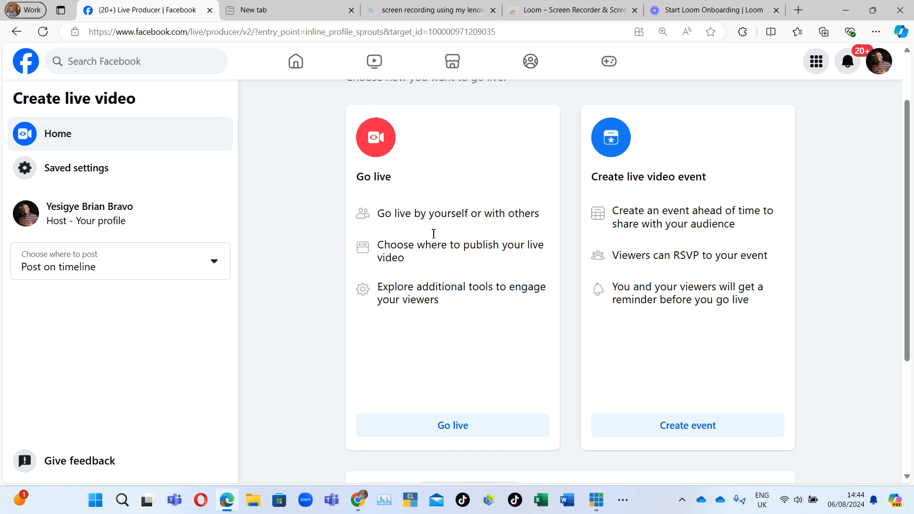
pyautogui.scroll(-3, 433, 234)
pyautogui.click(482, 324)
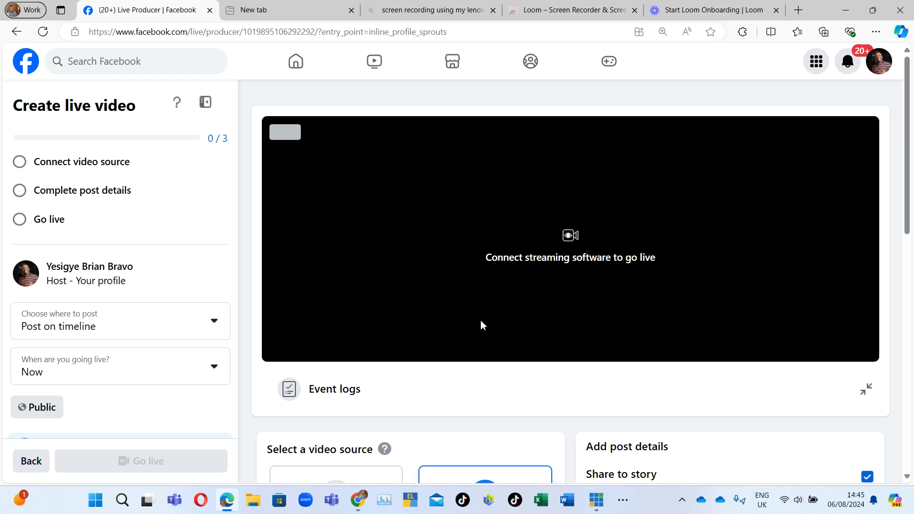
# Expand the Advanced Settings under the streaming software setup.
pyautogui.scroll(-4, 491, 309)
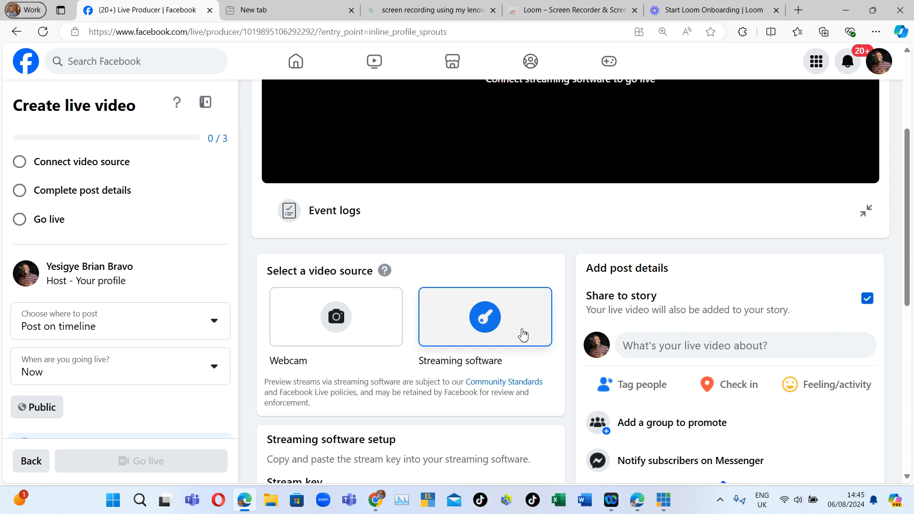
pyautogui.scroll(-6, 523, 335)
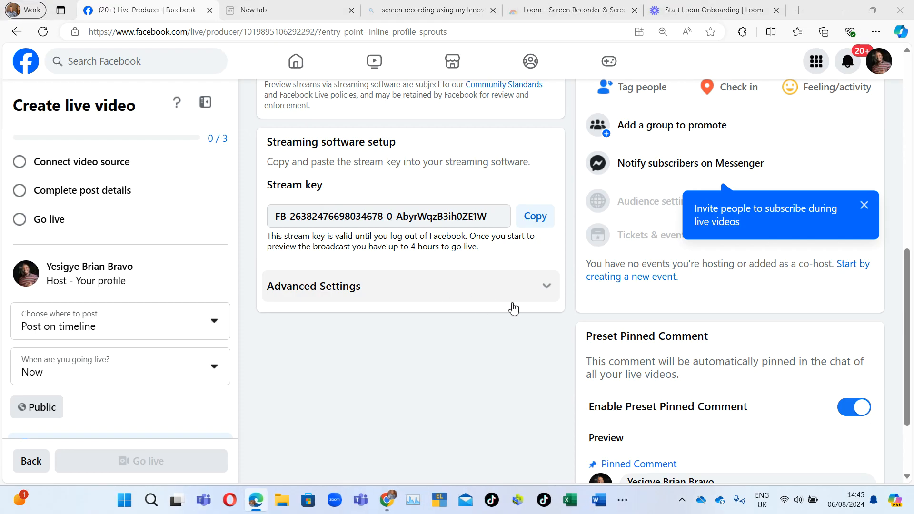
pyautogui.click(552, 295)
pyautogui.scroll(-2, 552, 295)
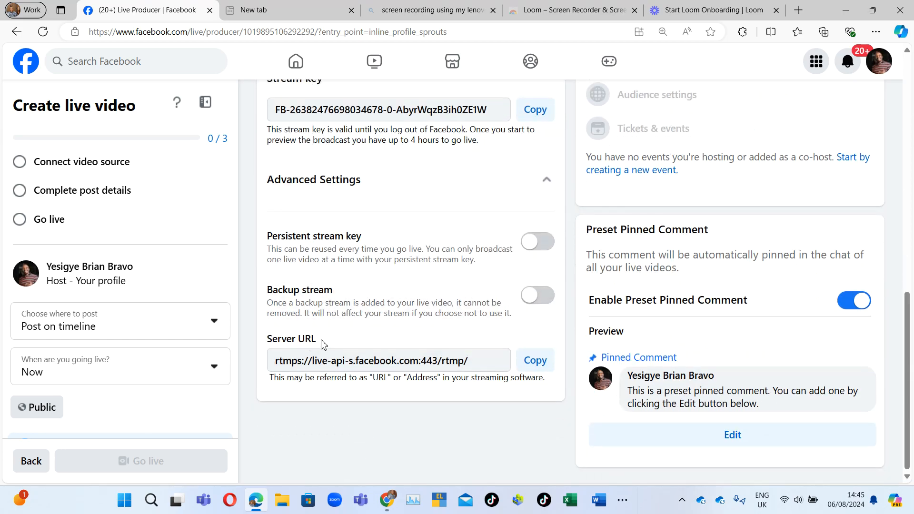
# Copy the Facebook server URL and paste it into the vMix streaming URL field.
pyautogui.click(538, 364)
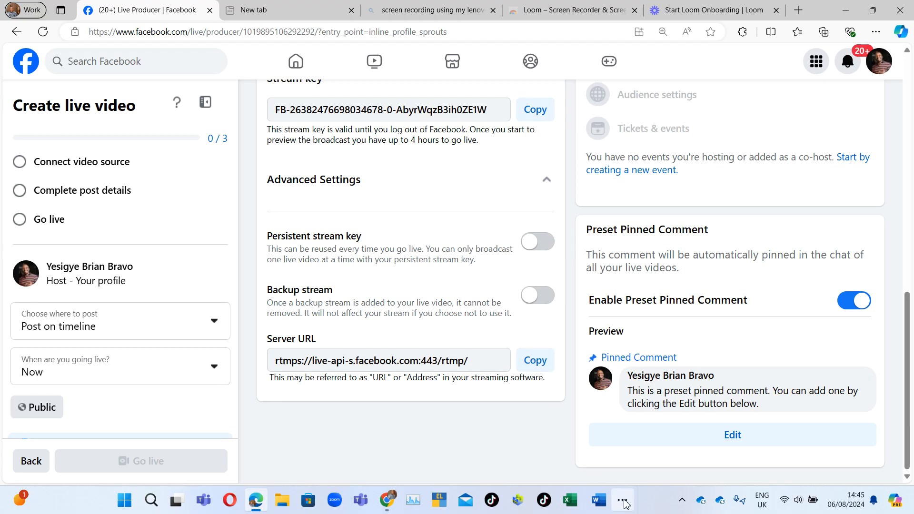
pyautogui.click(682, 499)
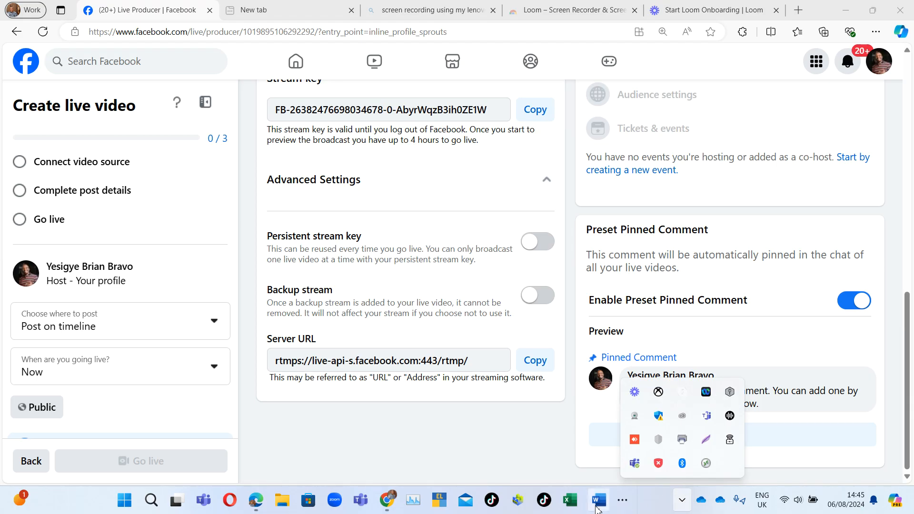
pyautogui.click(848, 7)
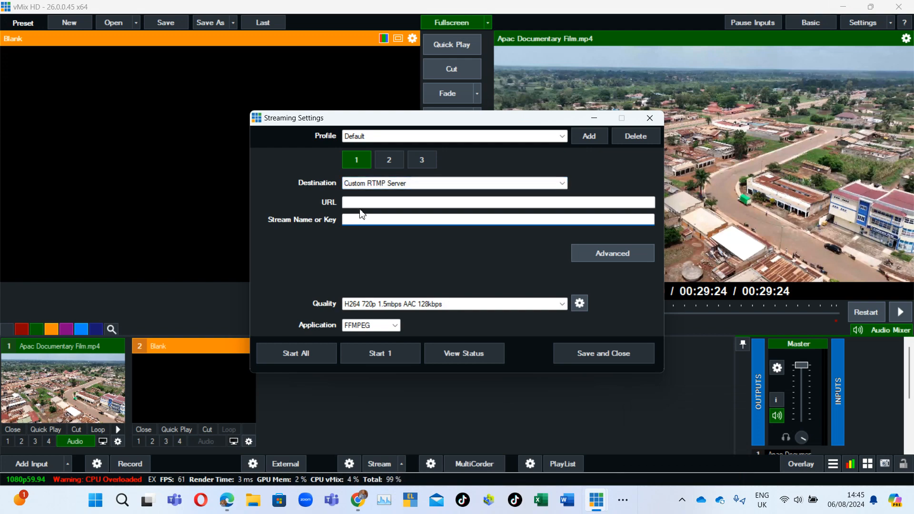
pyautogui.click(363, 201)
pyautogui.hotkey('ctrl', 'v')
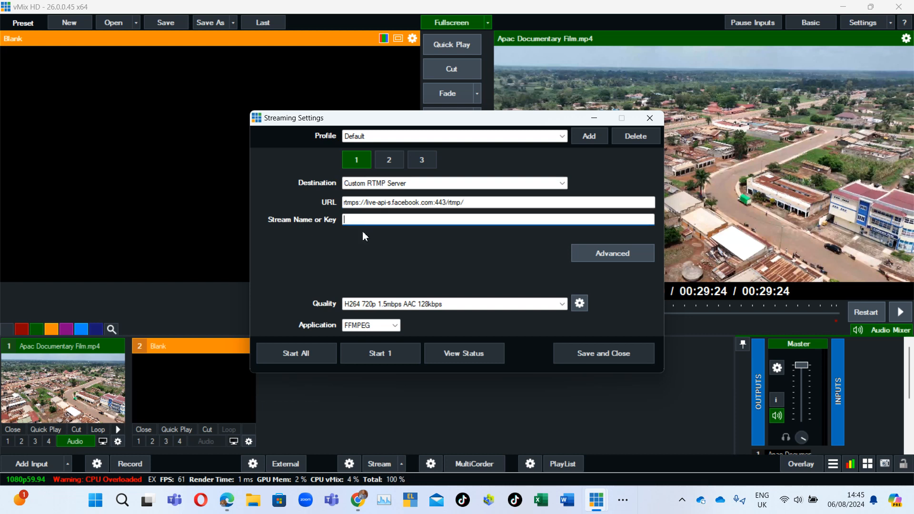
# Copy the Facebook stream key and paste it into the vMix Stream Name or Key field.
pyautogui.moveTo(226, 506)
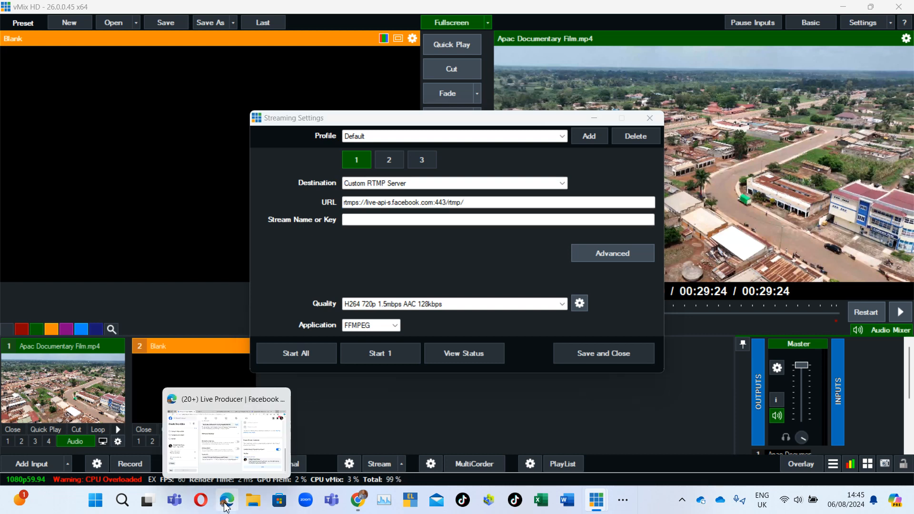
pyautogui.click(237, 467)
pyautogui.scroll(3, 407, 240)
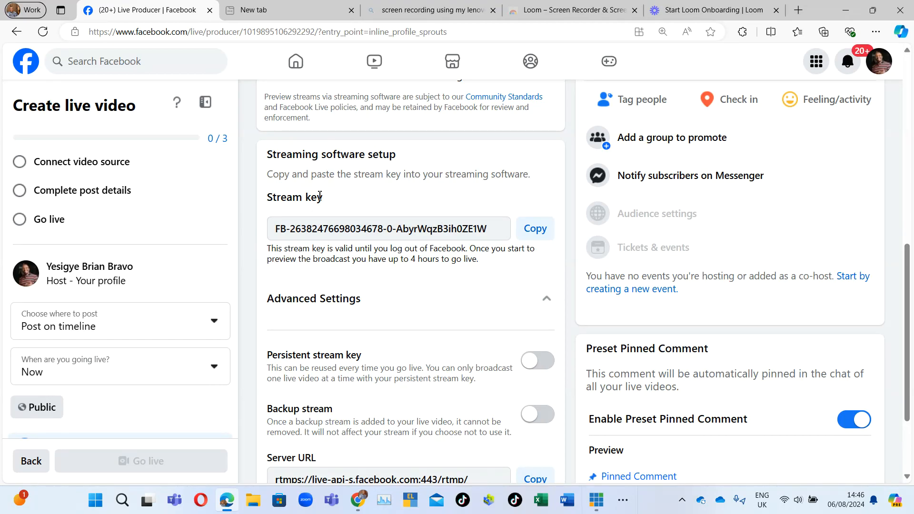
pyautogui.click(535, 229)
pyautogui.moveTo(597, 500)
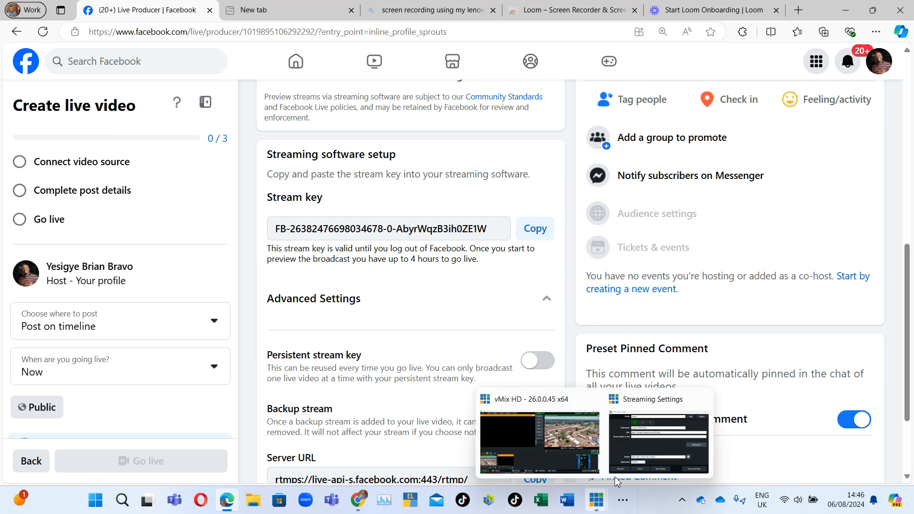
pyautogui.click(642, 450)
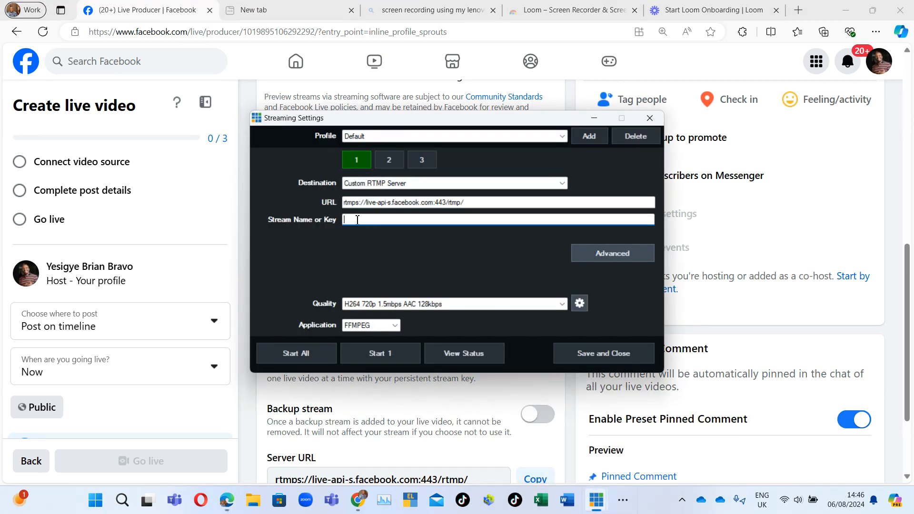
pyautogui.hotkey('ctrl', 'v')
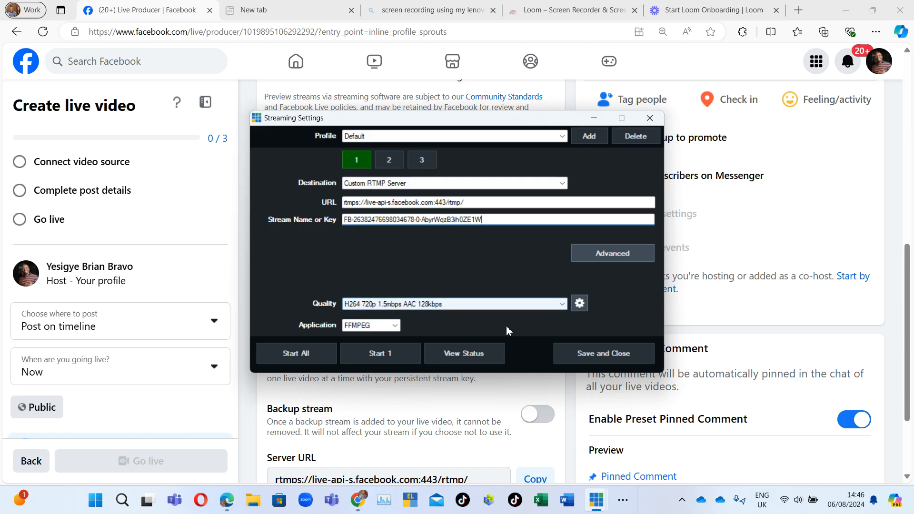
# Set the stream quality to Facebook H264 720p 1.5mbps AAC 128kbps and save the streaming settings.
pyautogui.click(563, 305)
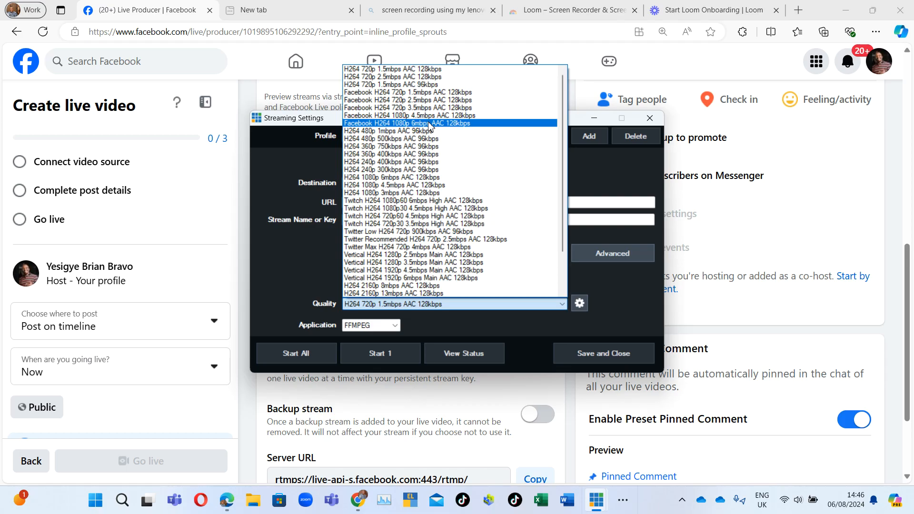
pyautogui.click(433, 94)
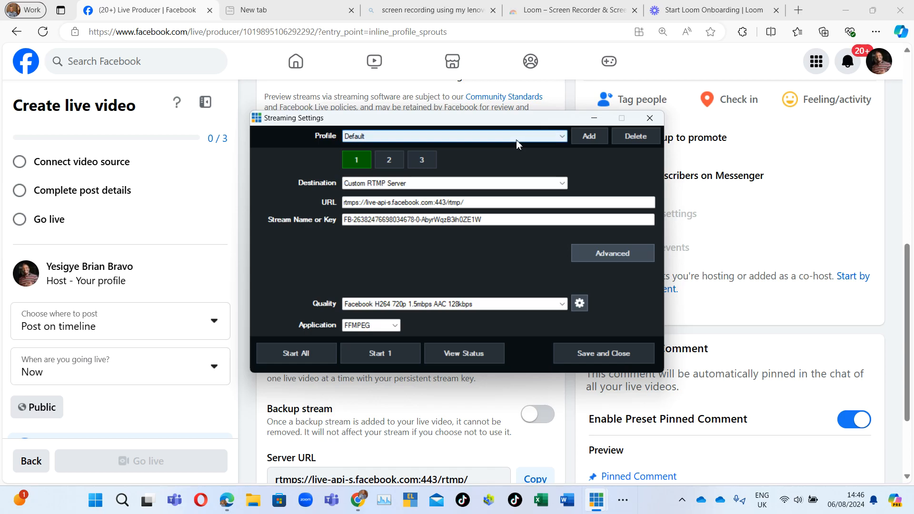
pyautogui.click(605, 355)
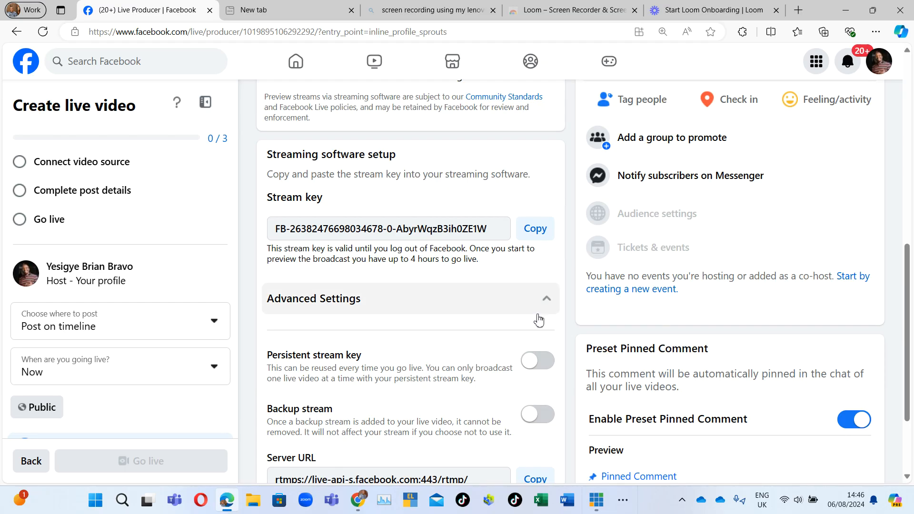
# Switch to vMix and test the Merge and CubeZoom transitions between the documentary and Blank inputs, pausing playback.
pyautogui.click(596, 499)
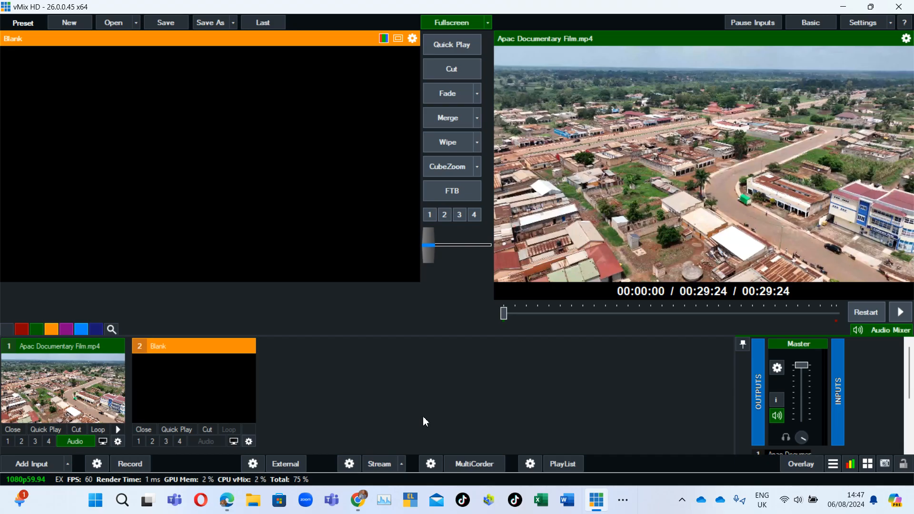
pyautogui.click(461, 116)
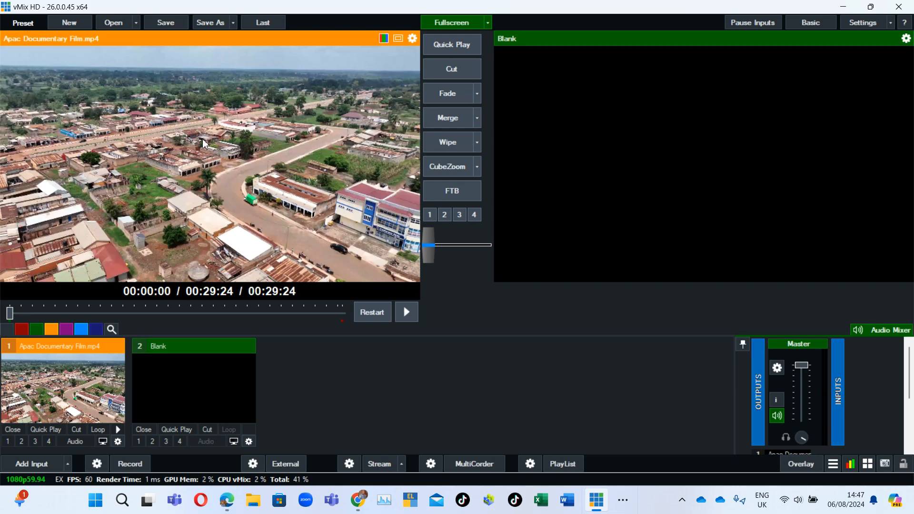
pyautogui.click(443, 167)
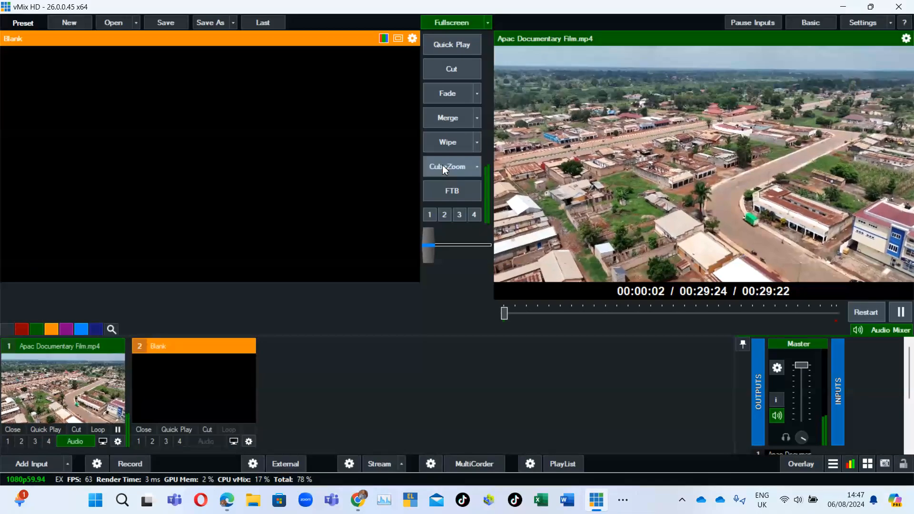
pyautogui.click(900, 312)
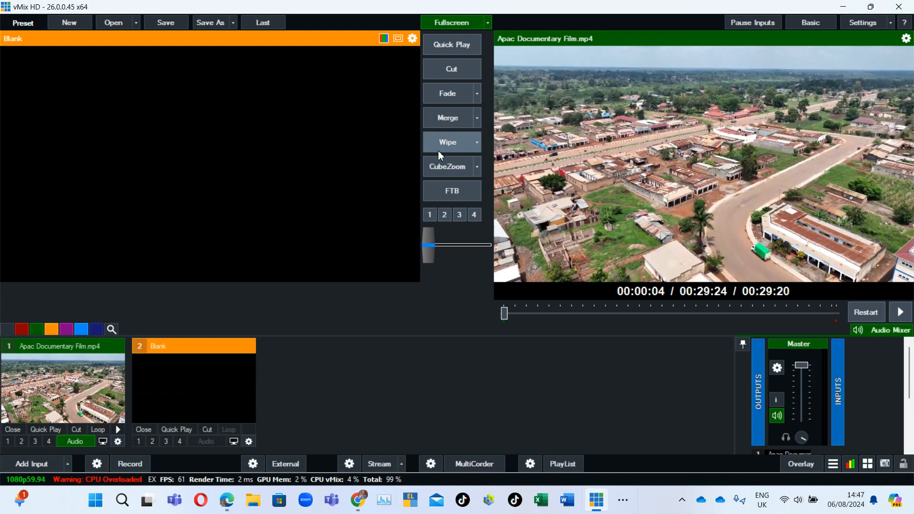
# Try the Cut, Fade, Merge, Wipe and CubeZoom transitions on the documentary video and pause its playback.
pyautogui.click(452, 79)
pyautogui.click(448, 93)
pyautogui.click(450, 118)
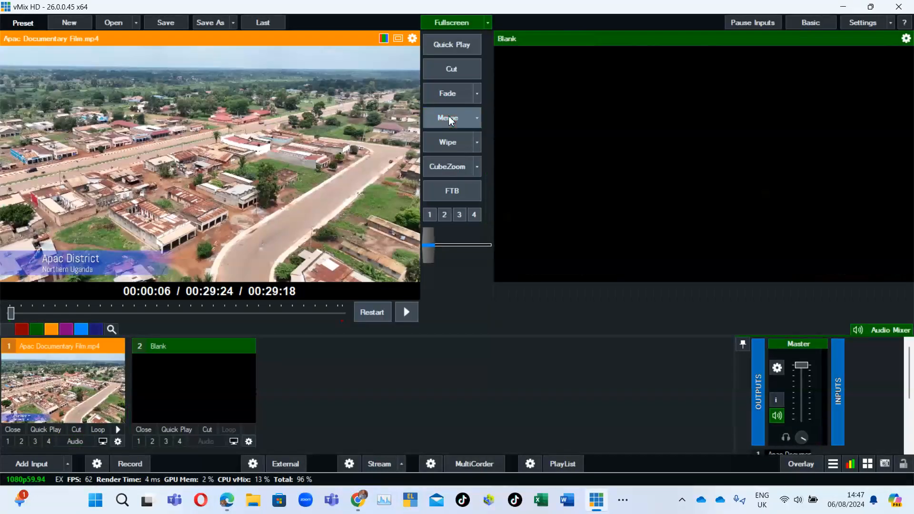
pyautogui.click(448, 144)
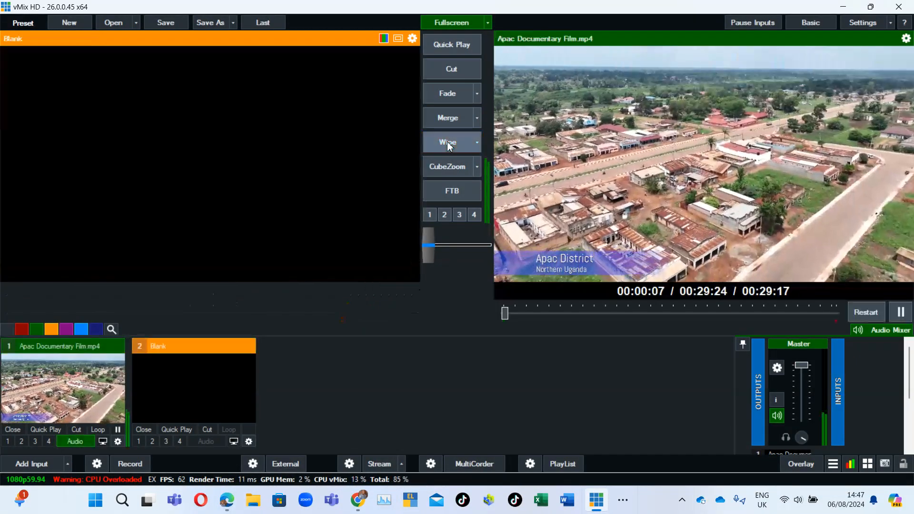
pyautogui.click(447, 167)
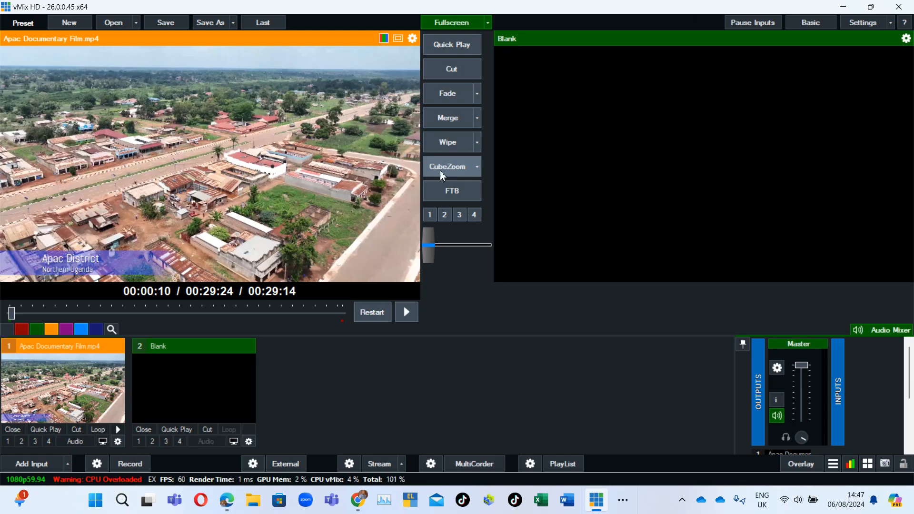
pyautogui.click(440, 172)
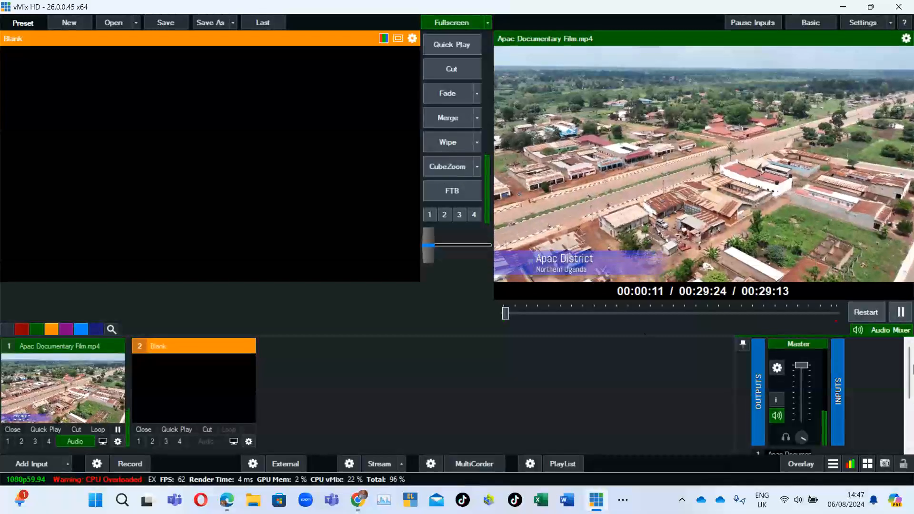
pyautogui.click(900, 312)
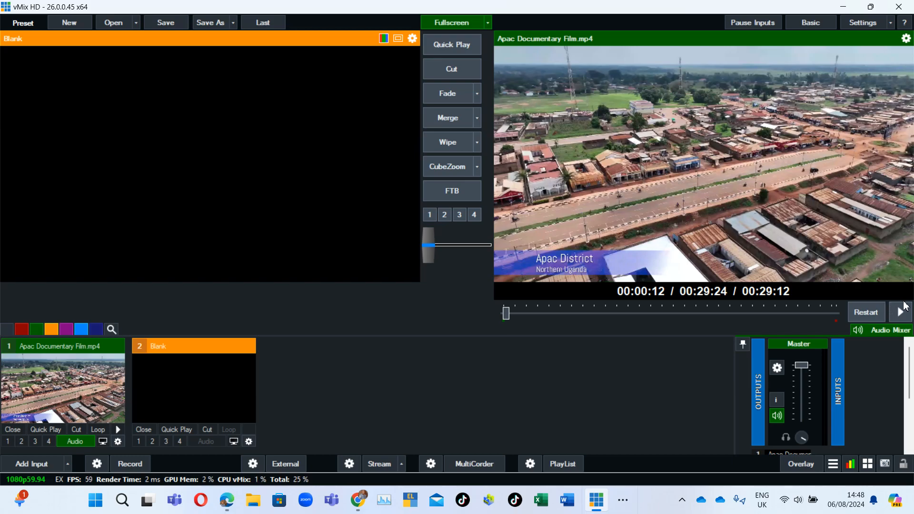
# Start streaming from vMix and return to the Facebook live producer page to check the video preview.
pyautogui.click(379, 464)
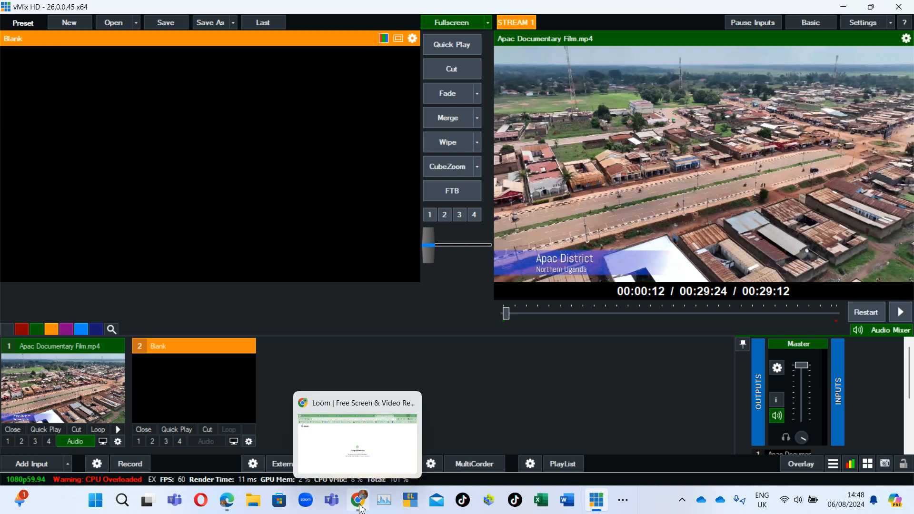
pyautogui.click(227, 503)
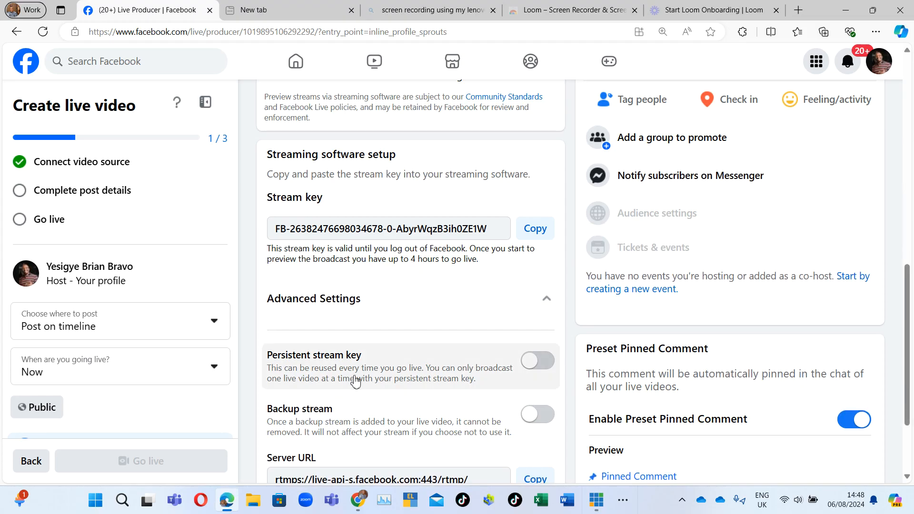
pyautogui.scroll(10, 359, 380)
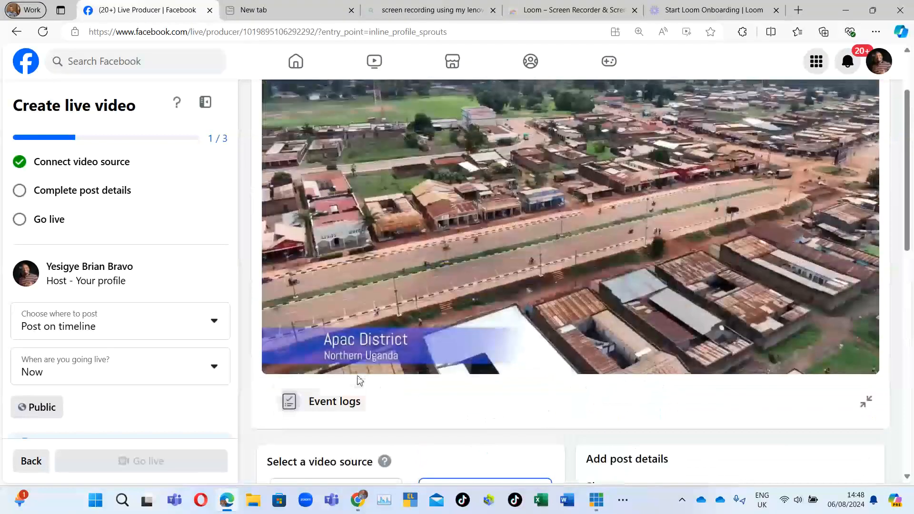
pyautogui.scroll(2, 360, 379)
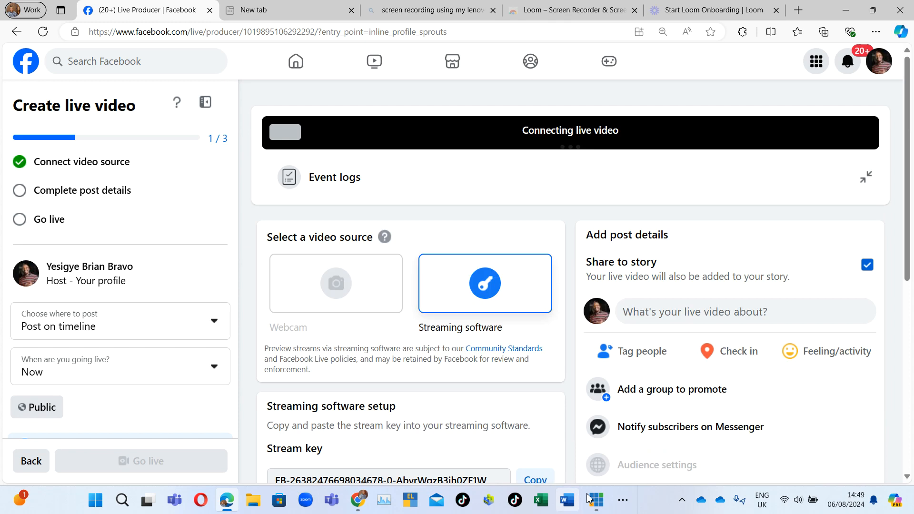
# Compare the vMix output with the Facebook live preview by switching between the two windows.
pyautogui.moveTo(600, 507)
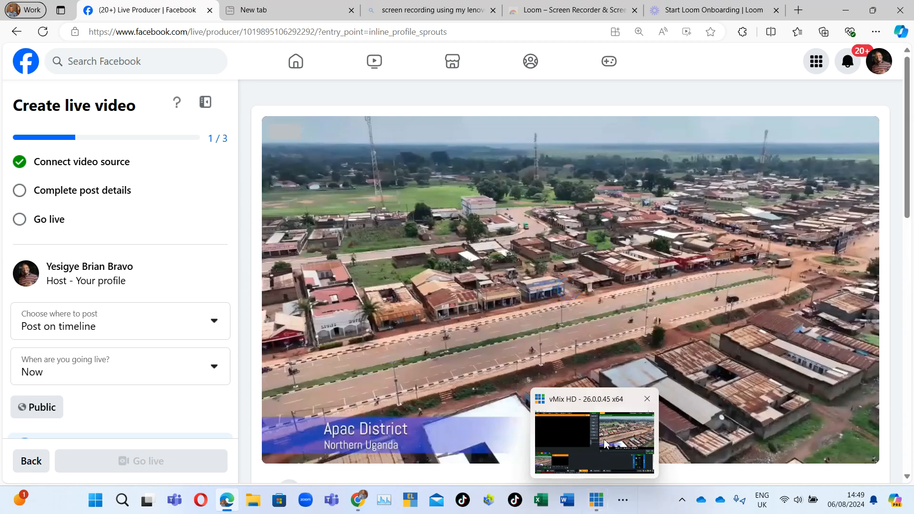
pyautogui.click(604, 442)
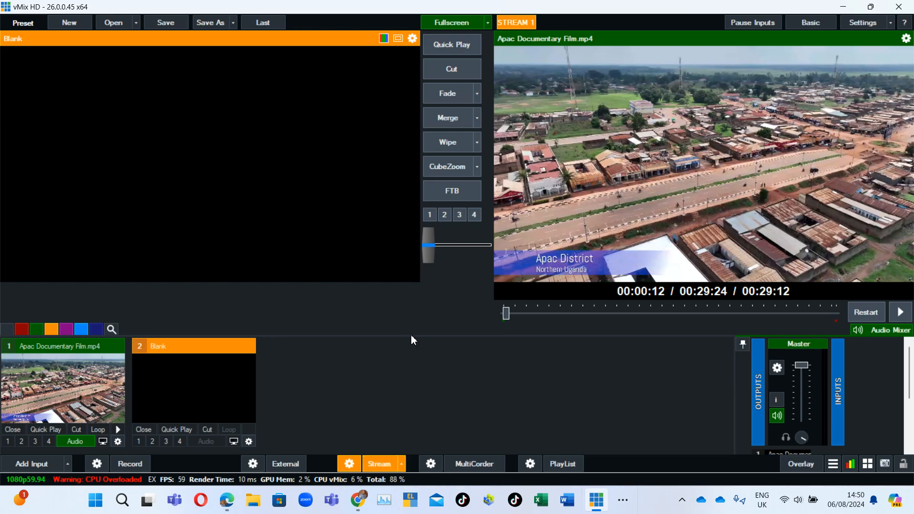
pyautogui.click(227, 501)
pyautogui.scroll(-3, 508, 331)
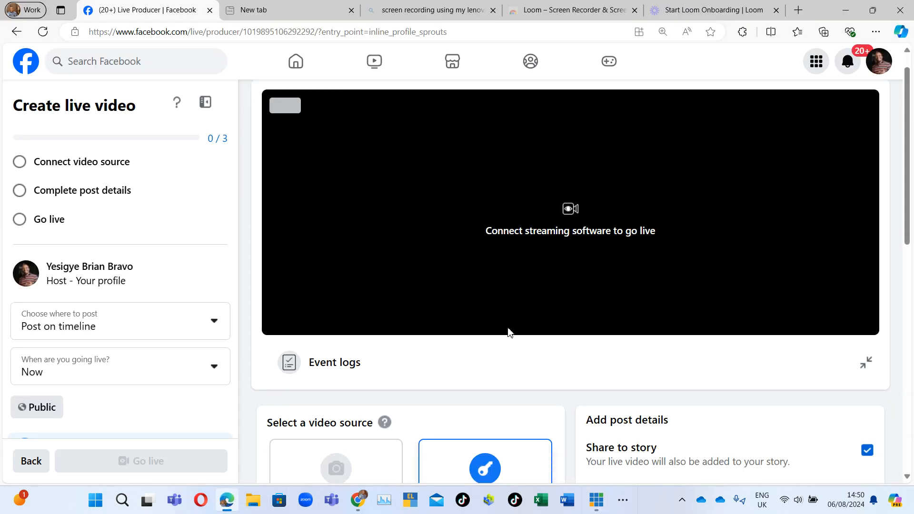
pyautogui.scroll(2, 508, 330)
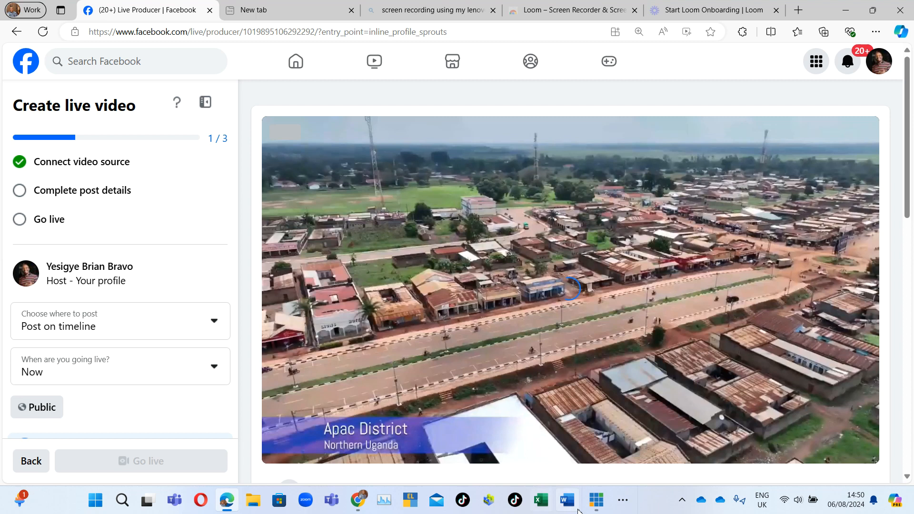
pyautogui.moveTo(596, 502)
pyautogui.click(601, 455)
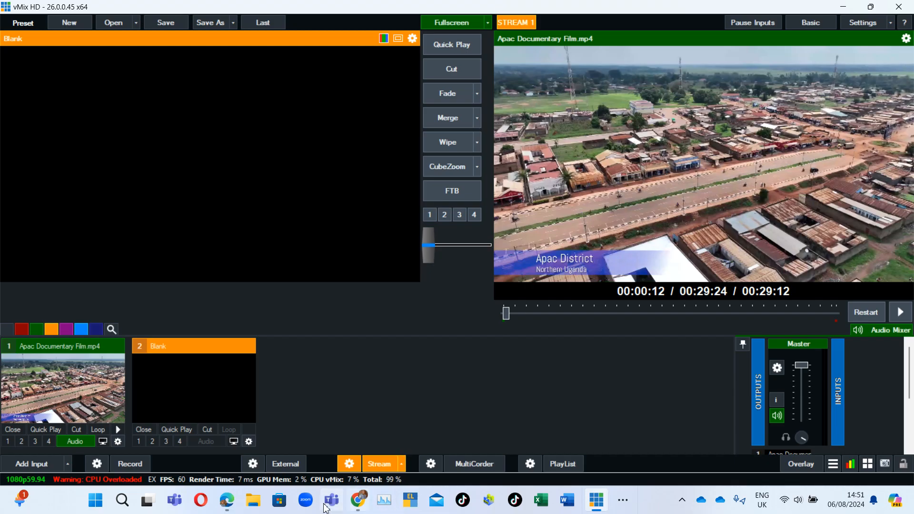
# Review the Facebook live producer page's stream setup and preview, returning to vMix afterwards.
pyautogui.click(227, 502)
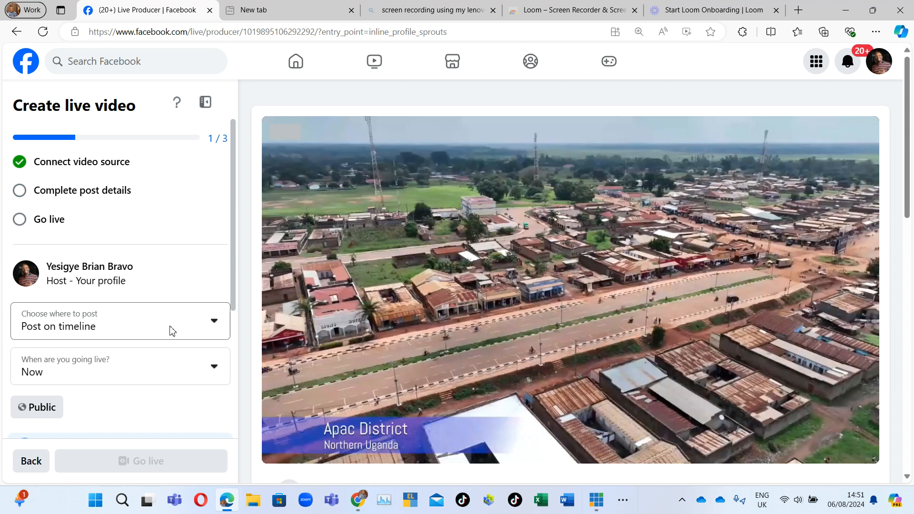
pyautogui.scroll(-1, 172, 330)
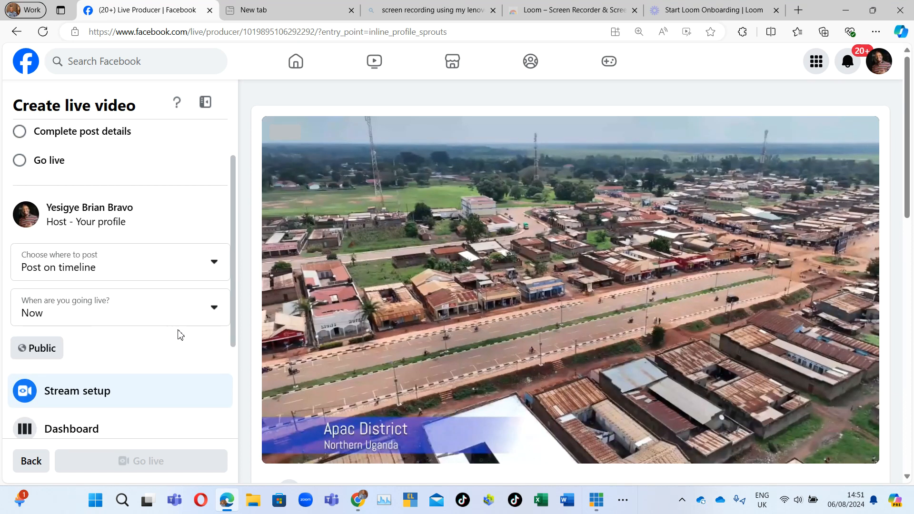
pyautogui.scroll(-2, 149, 324)
pyautogui.scroll(-1, 151, 327)
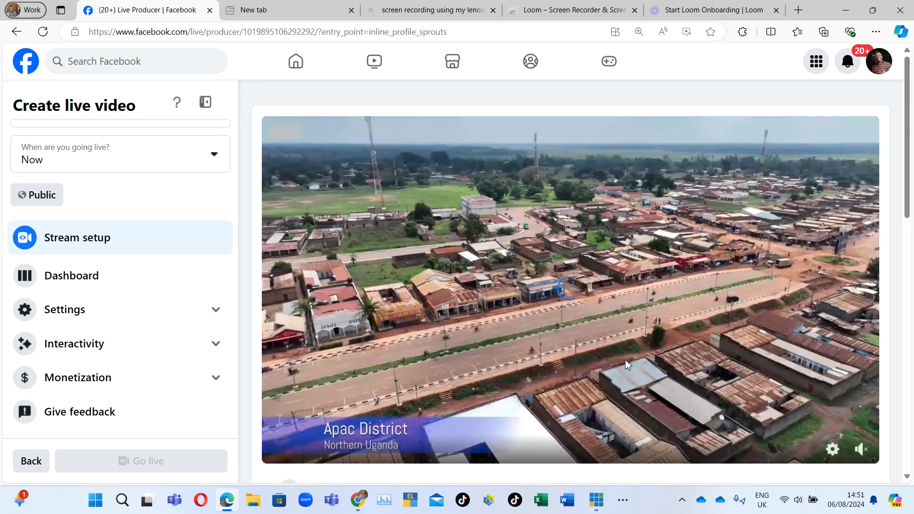
pyautogui.scroll(-3, 280, 337)
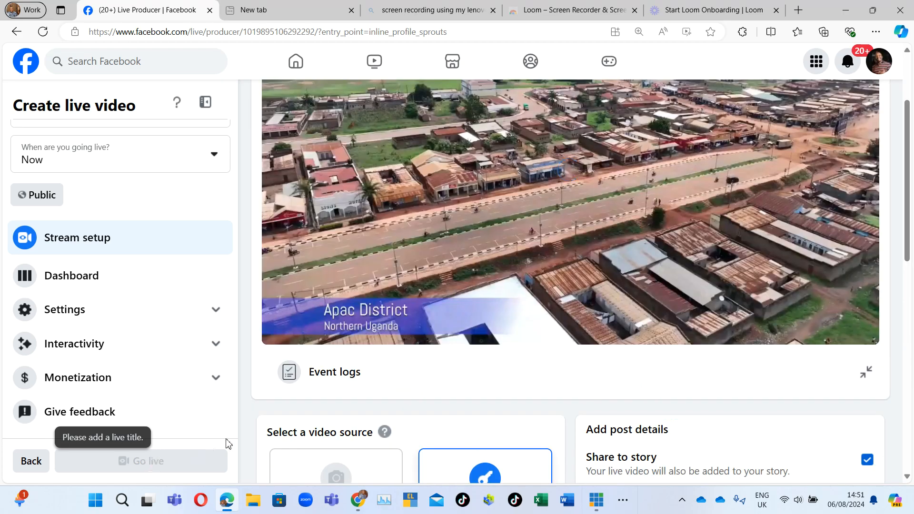
pyautogui.scroll(-3, 279, 437)
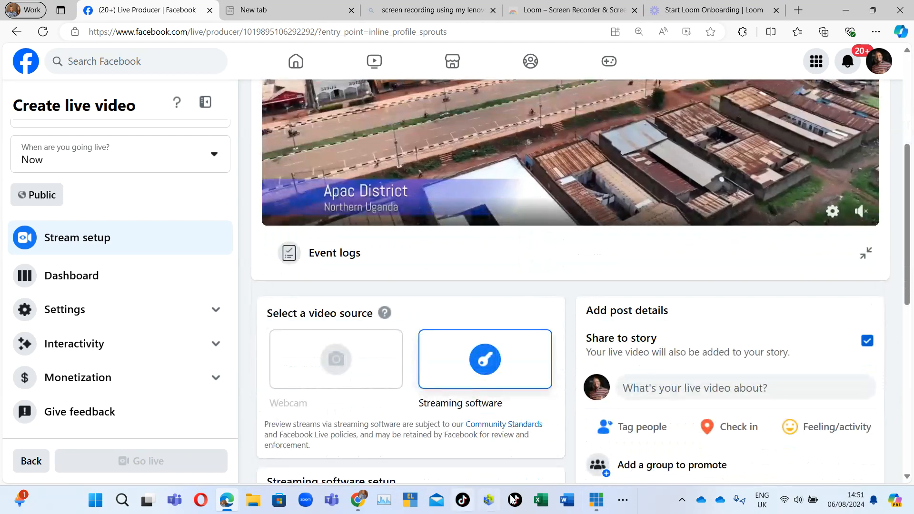
pyautogui.click(600, 507)
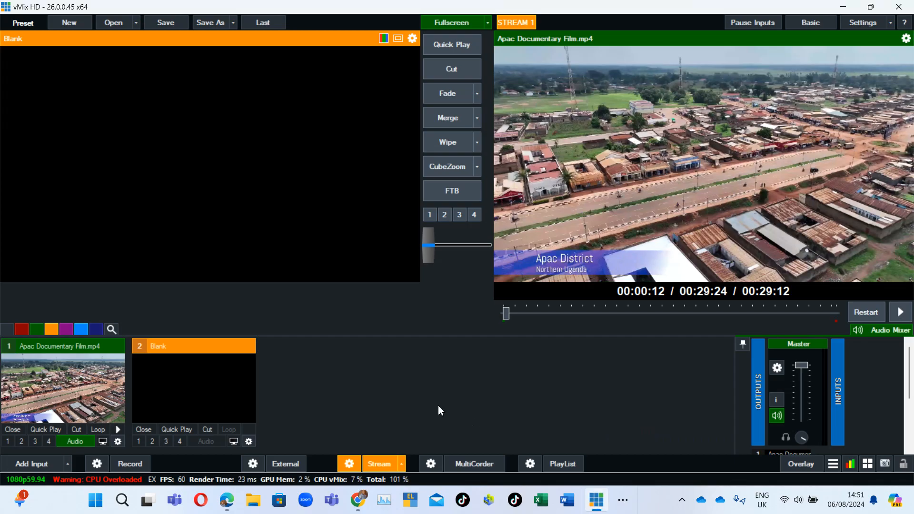